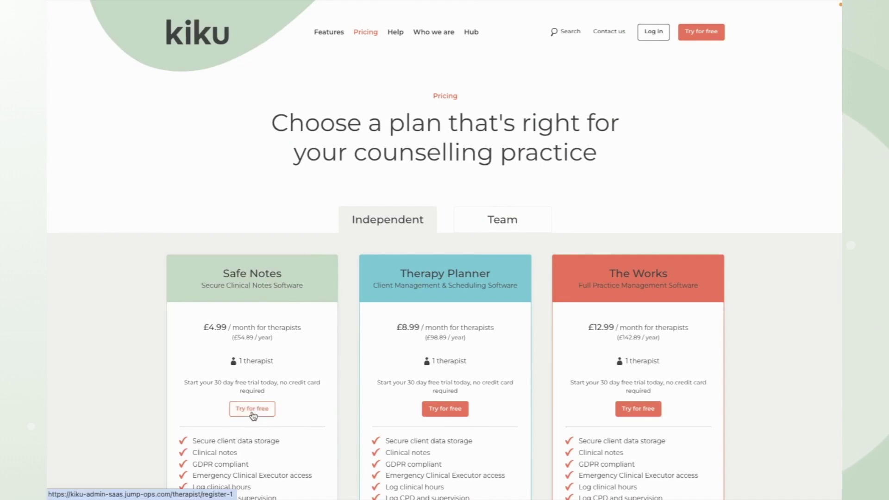
Choose 'Try for free' under the Safe Notes plan on the Pricing page
click(252, 413)
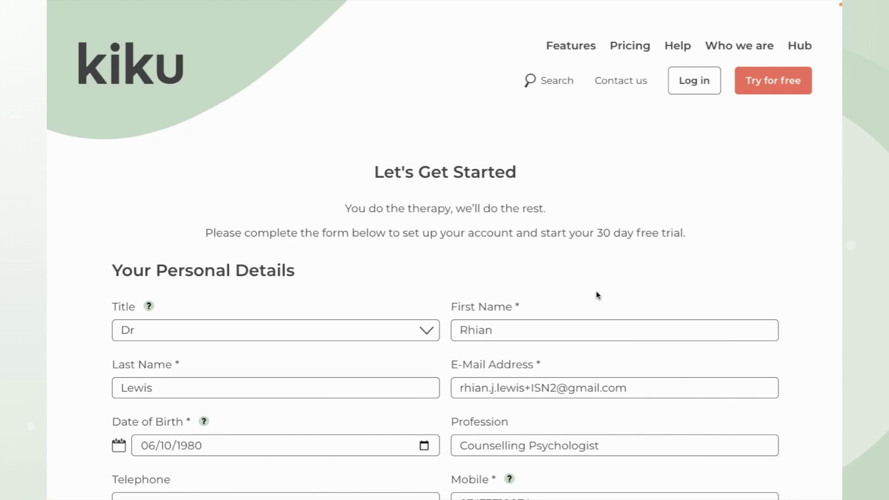
Go down the filled personal details and password fields and submit with 'Save and create my account'
scroll(597, 295, down, 1)
scroll(597, 295, down, 1)
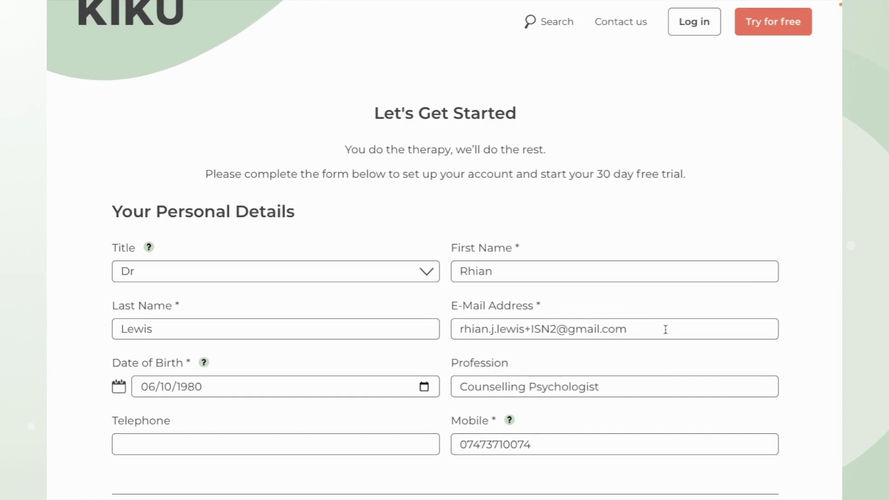
scroll(666, 329, down, 1)
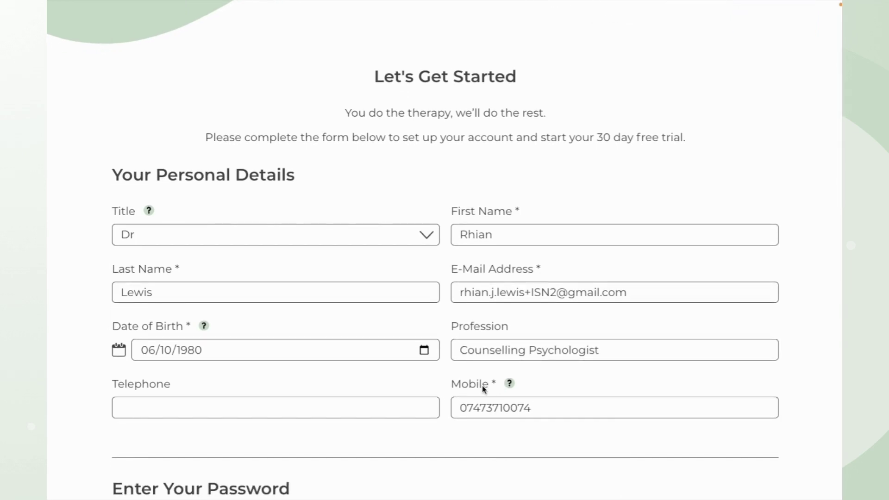
mouse_move(509, 383)
scroll(393, 442, down, 3)
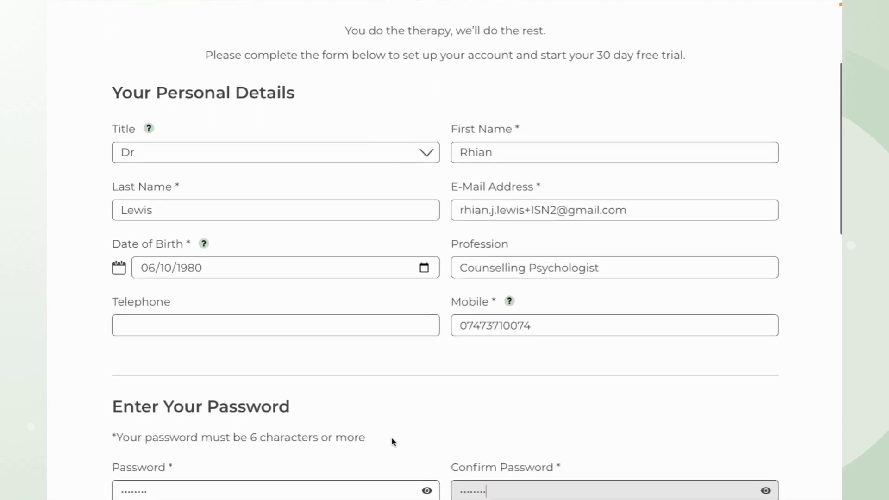
scroll(393, 442, down, 2)
scroll(393, 442, down, 4)
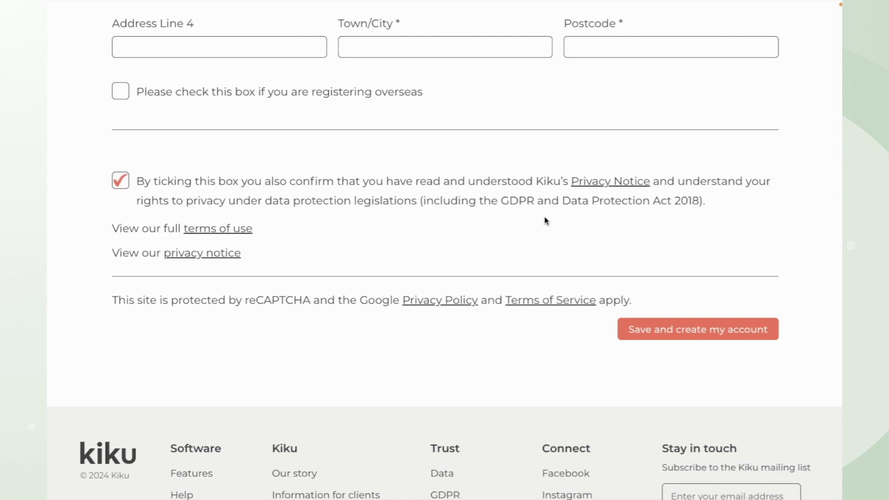
click(670, 331)
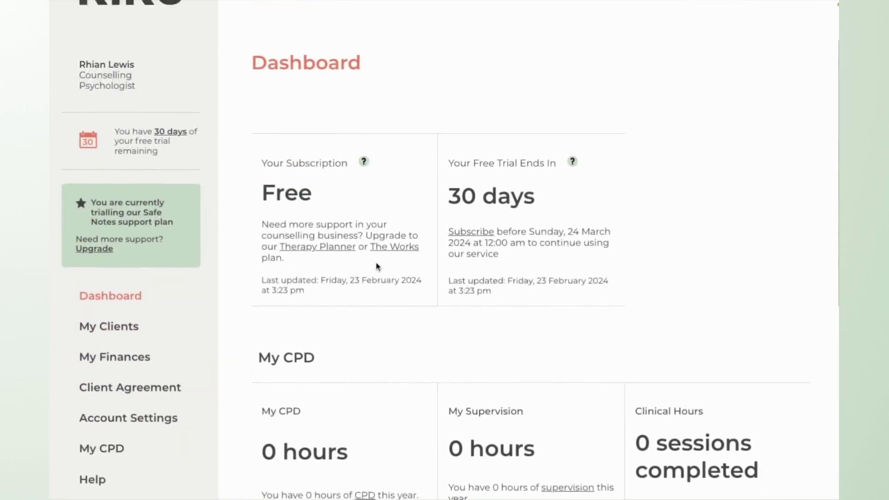
Scroll back up the Dashboard to review the Free subscription and 30-day trial panels
scroll(378, 267, up, 2)
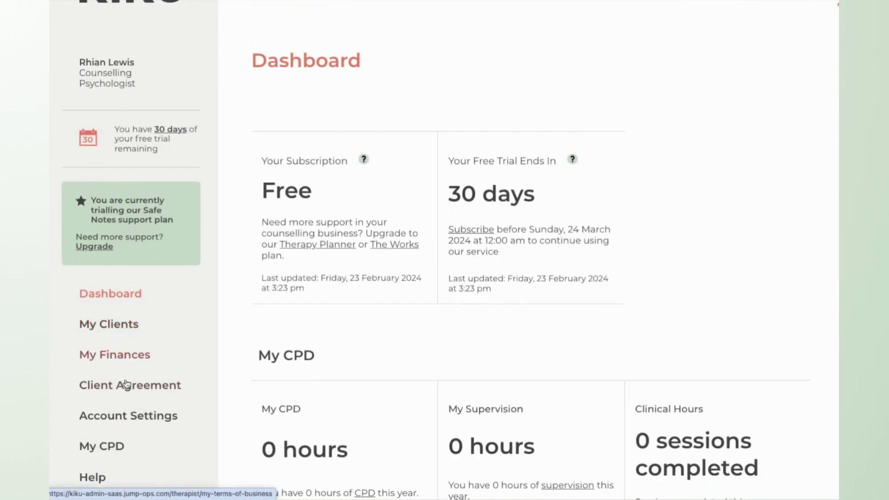
Upload 'Coming to The Clearing Online & In Person Sessions.pdf' as the client agreement and save it
click(127, 387)
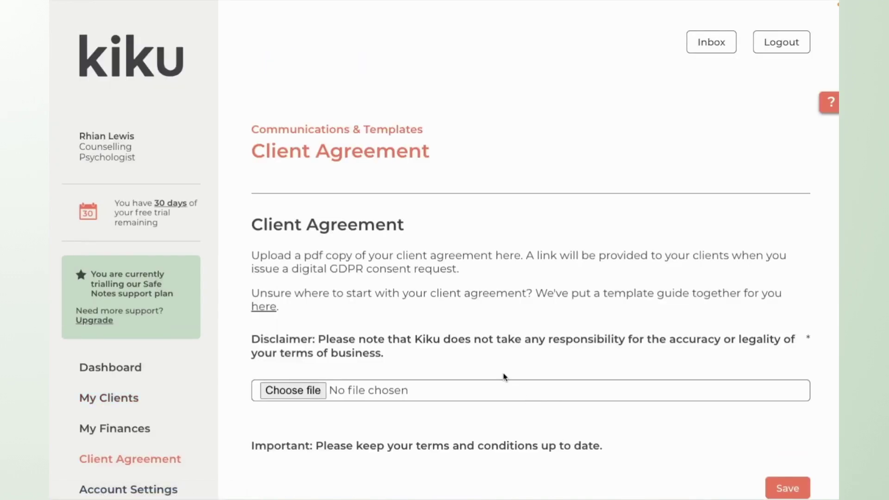
scroll(504, 376, down, 1)
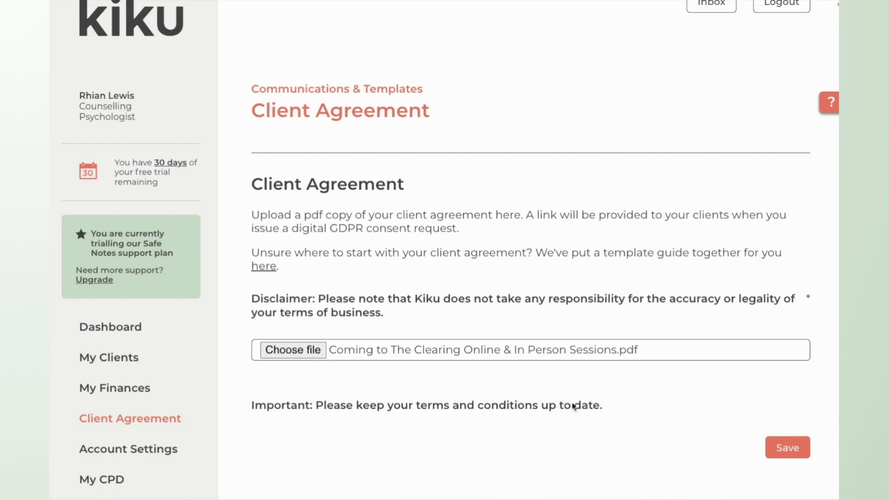
click(788, 448)
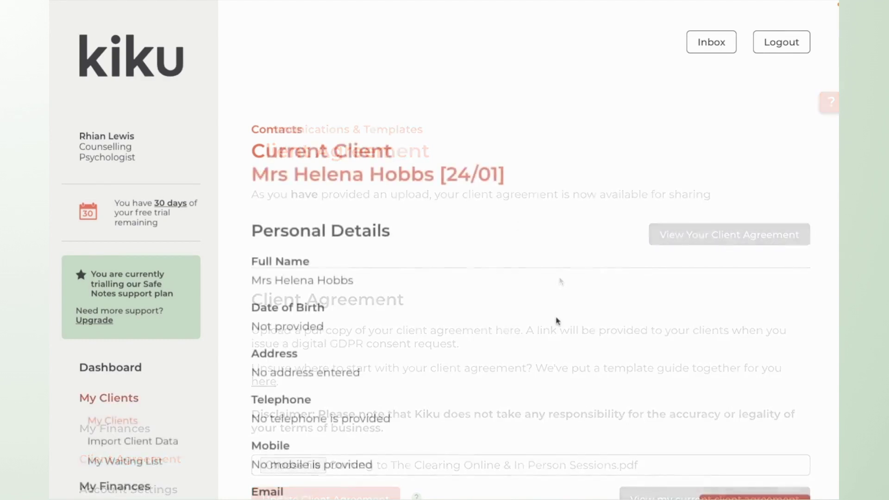
scroll(558, 320, down, 10)
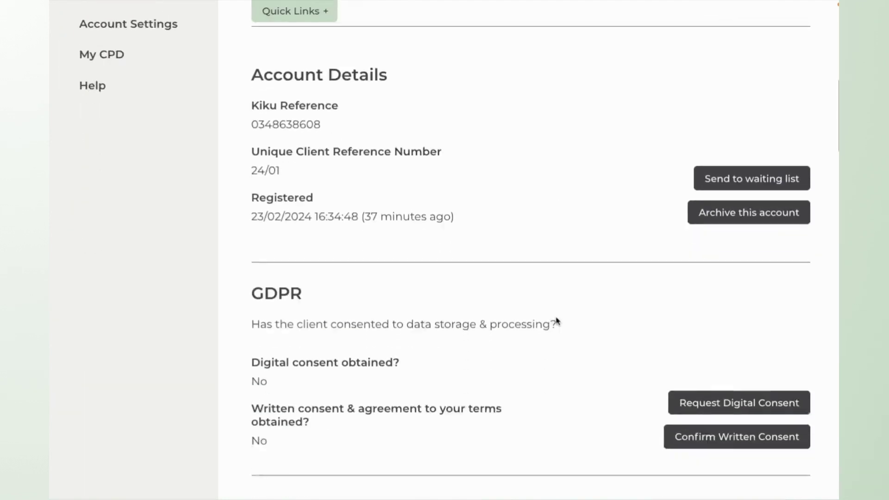
Go from the Dashboard to My Clients and bring up the Register New Client form
scroll(557, 320, down, 1)
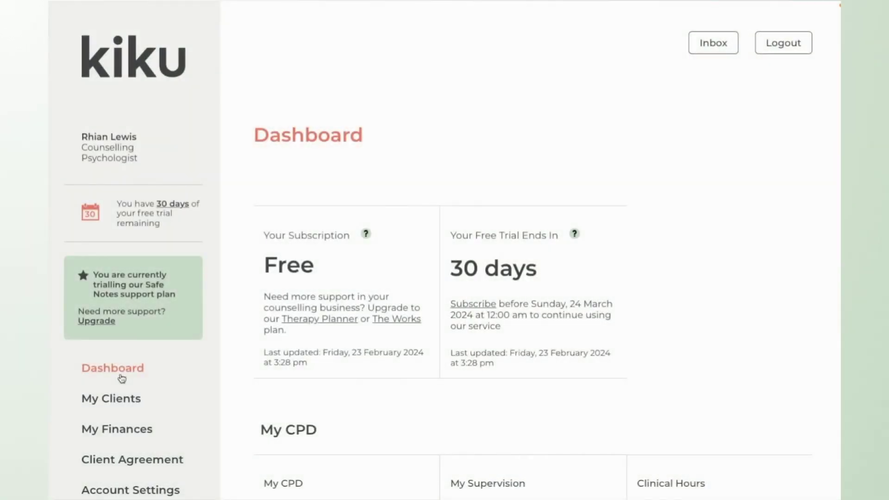
click(123, 404)
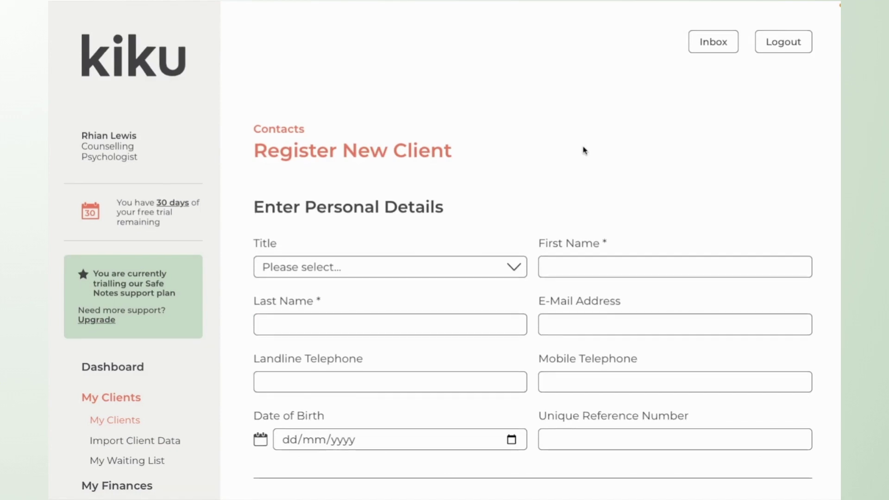
scroll(583, 149, down, 1)
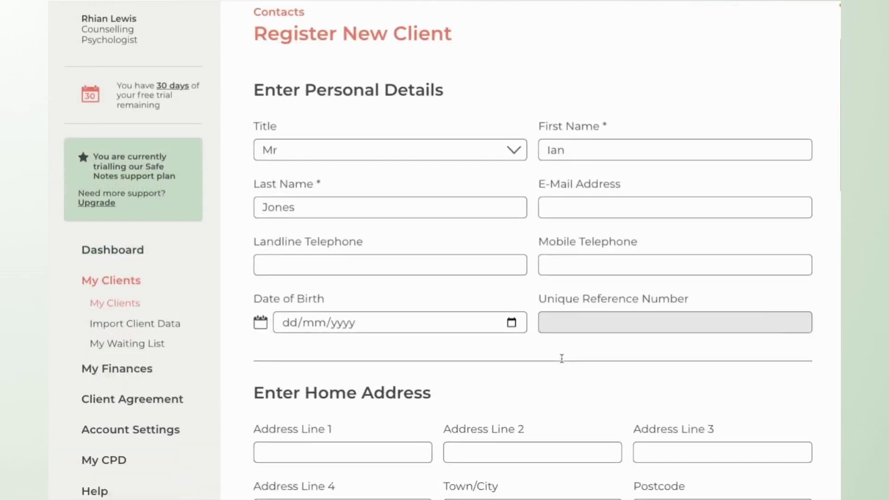
Scroll down the Register New Client form past the name fields to Referral Details
scroll(562, 357, down, 8)
scroll(562, 362, down, 2)
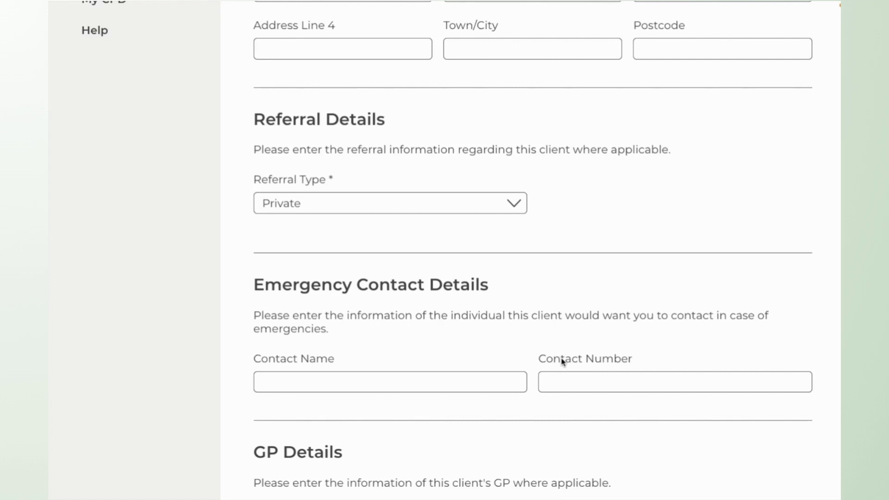
Set Referral Type to Child / YP, after briefly trying Insurance, revealing parent/guardian fields
click(514, 204)
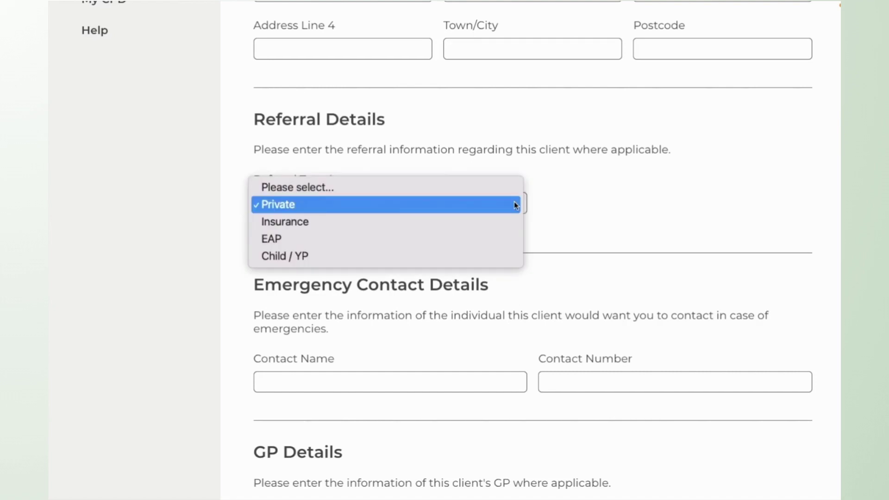
click(497, 224)
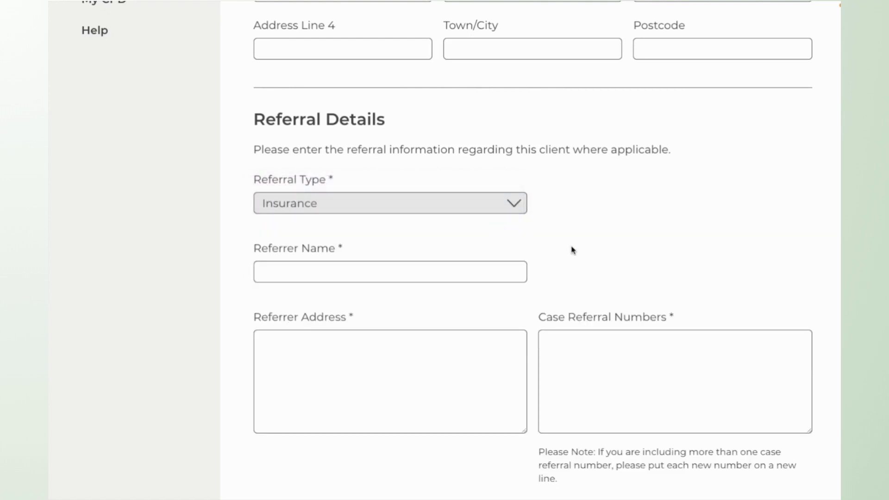
click(514, 206)
click(517, 239)
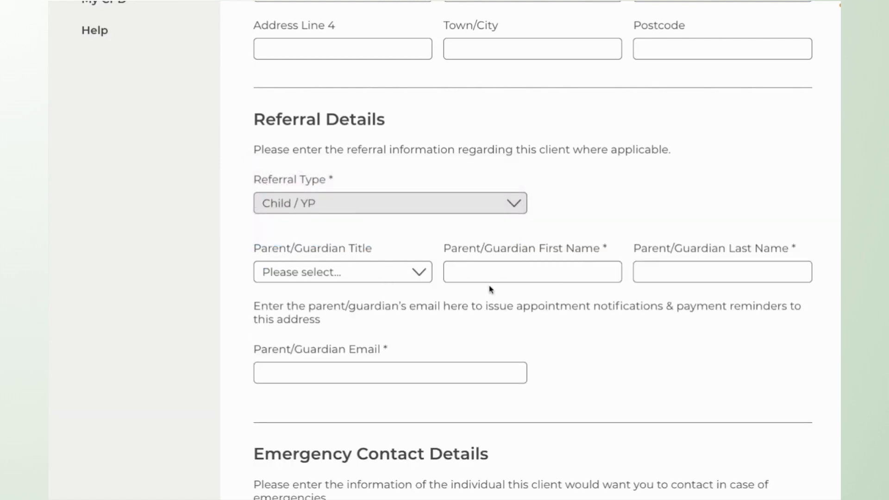
scroll(491, 289, down, 8)
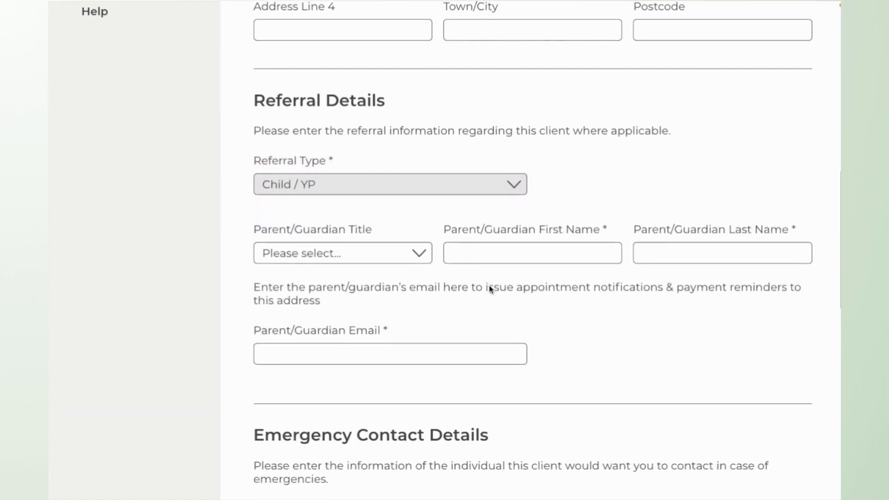
Scroll to the bottom of the client form and save the new client's details
scroll(489, 286, down, 1)
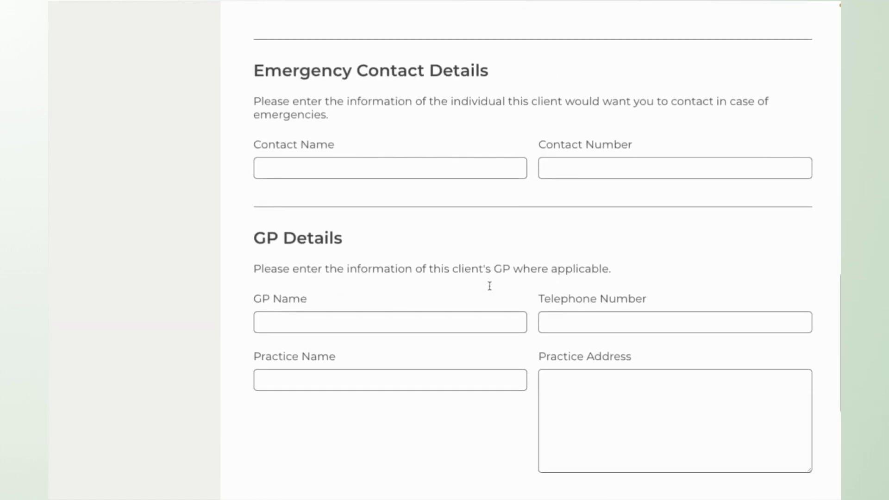
scroll(491, 290, down, 1)
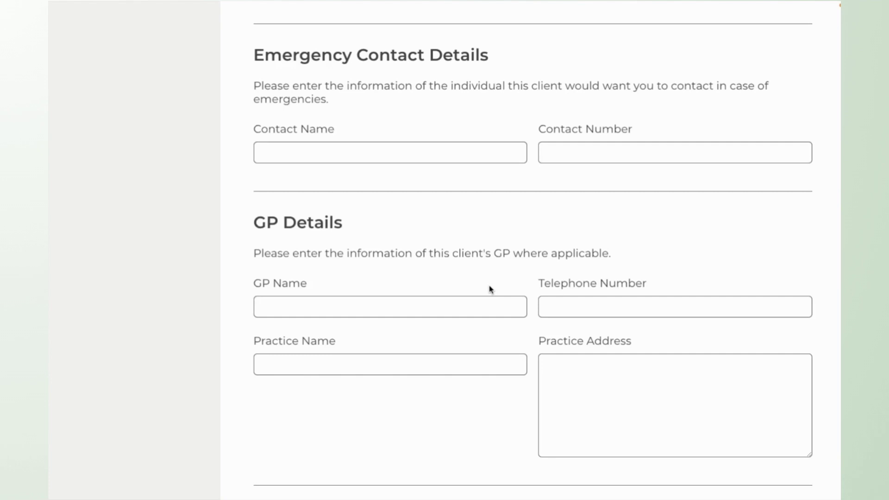
scroll(490, 289, down, 4)
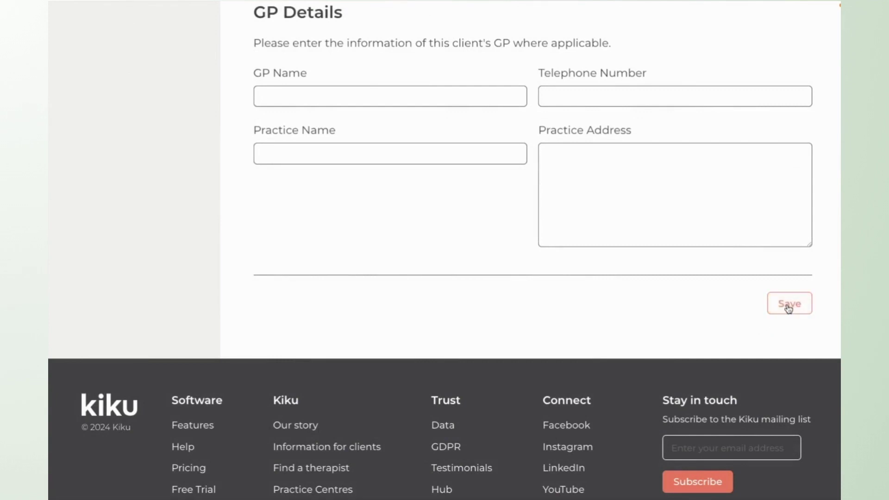
click(788, 304)
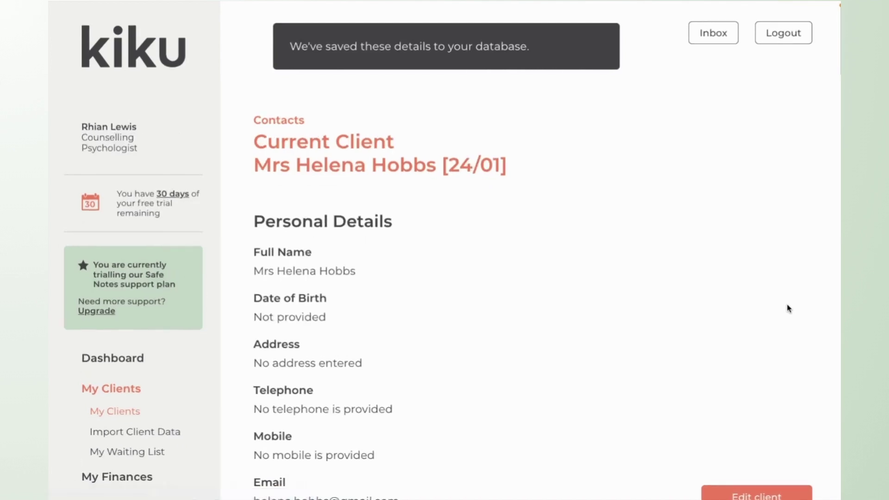
Use the client record's Quick Links to jump to its Session Notes section
scroll(788, 308, down, 1)
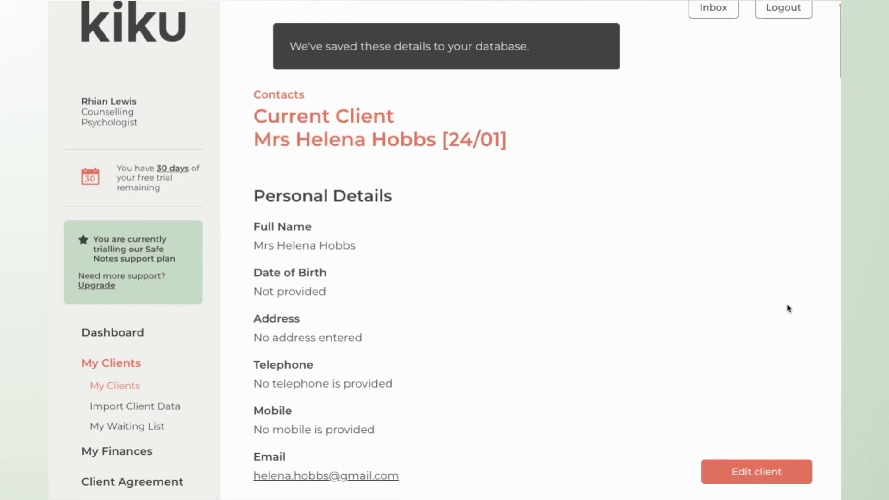
scroll(788, 308, down, 1)
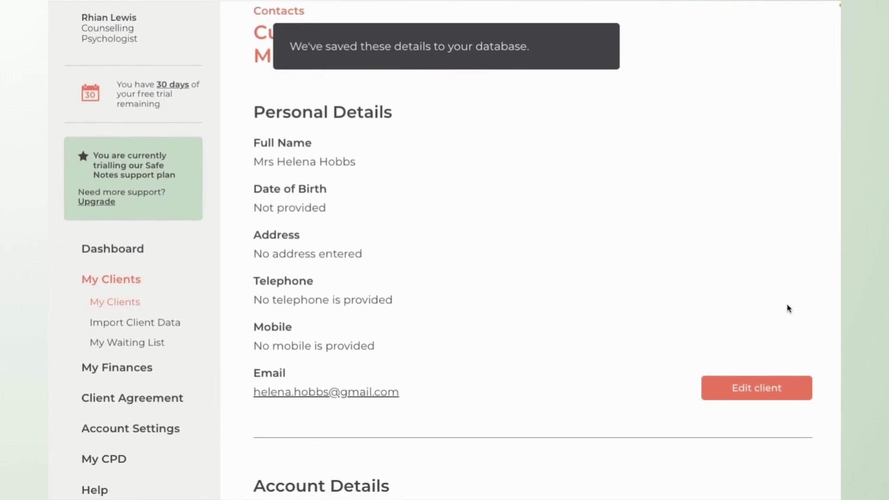
scroll(788, 309, down, 1)
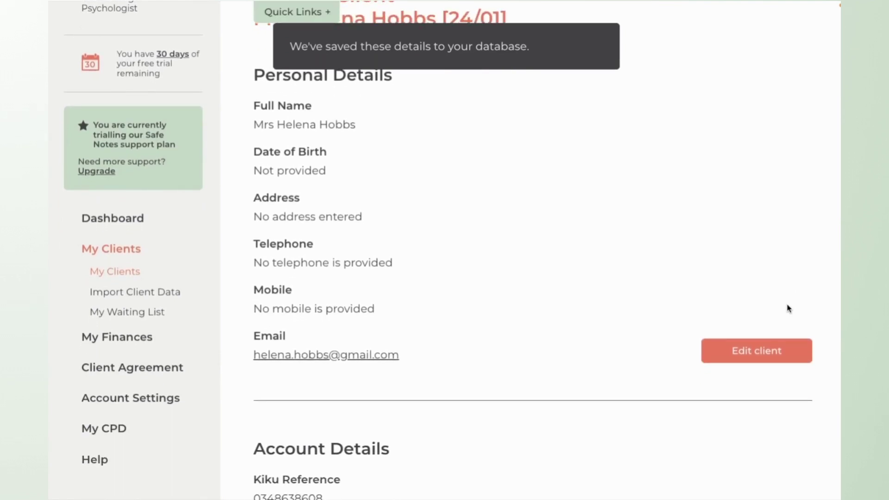
click(314, 20)
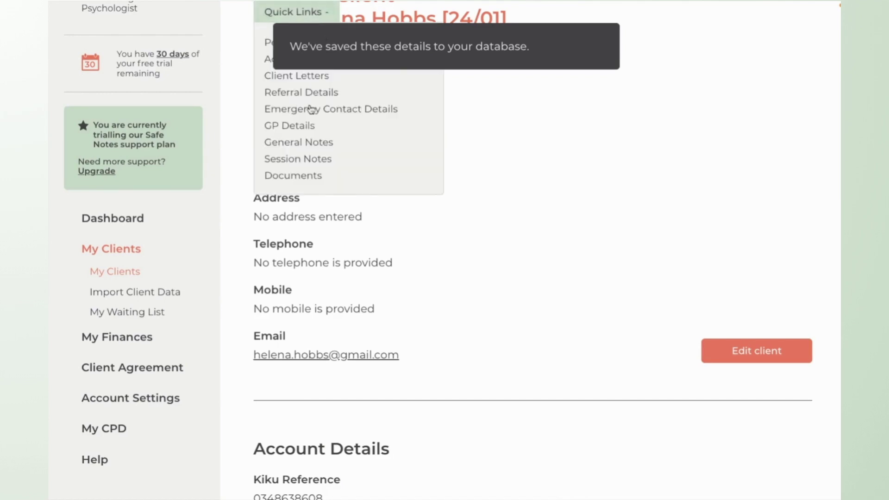
click(315, 161)
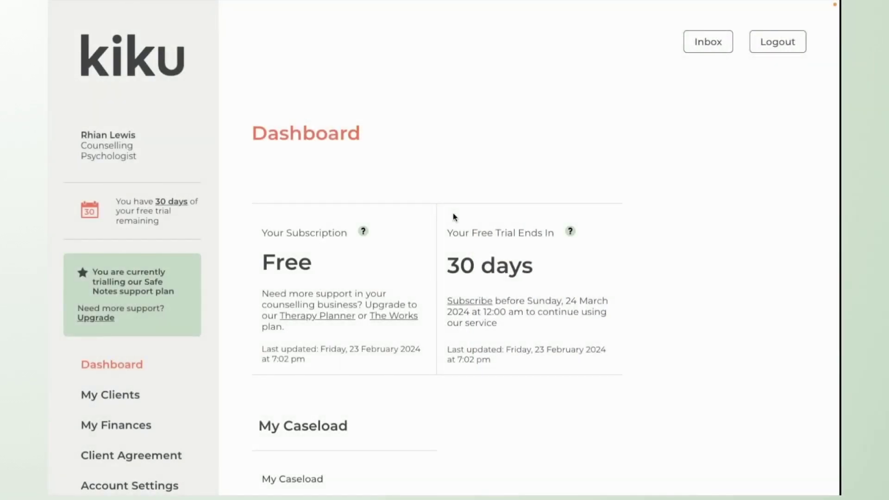
Open Account Settings and scroll through My Account to the Your Logo and password sections
scroll(188, 397, down, 2)
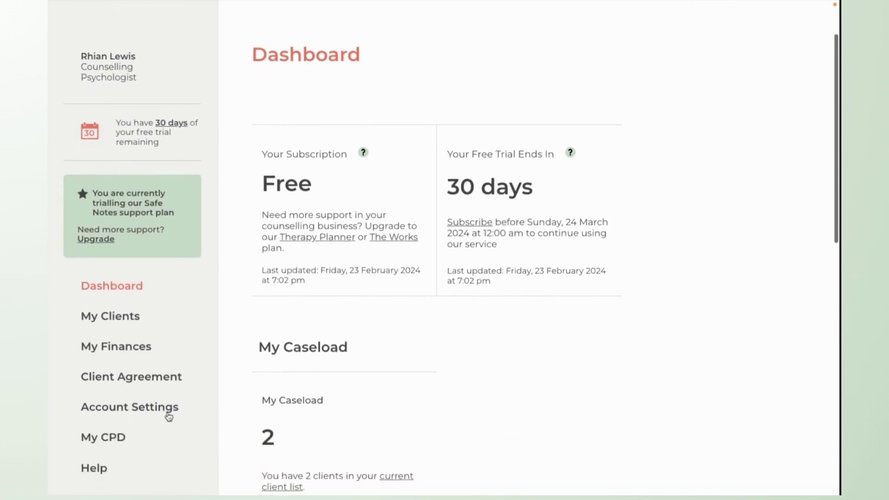
click(159, 413)
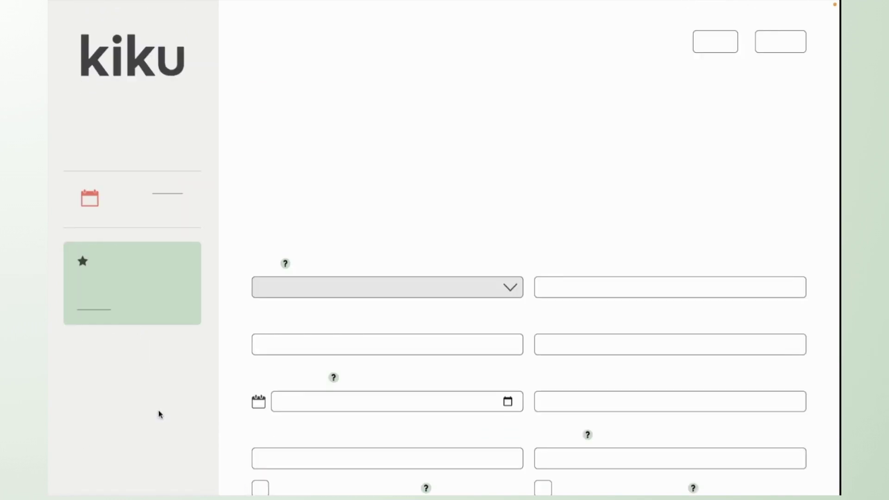
scroll(383, 427, down, 5)
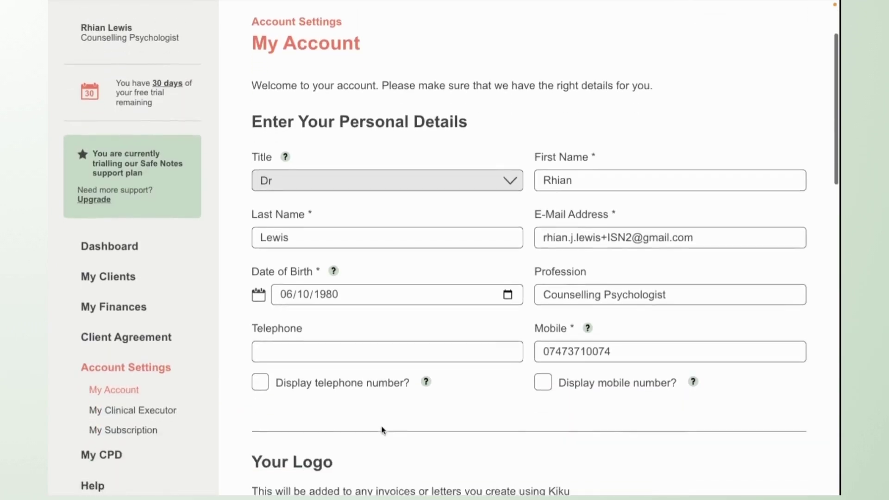
scroll(382, 426, down, 1)
scroll(383, 424, down, 2)
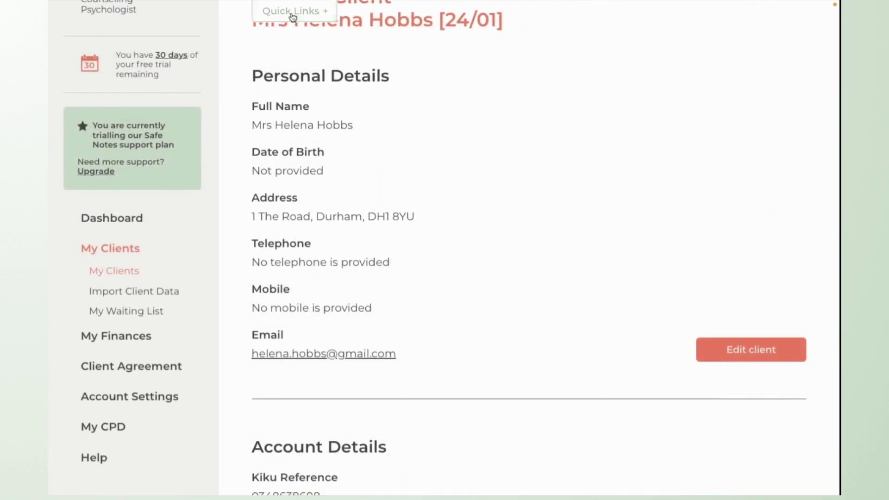
Go to the client's Client Letters section and start a new letter to client, GP or university
click(293, 16)
click(298, 74)
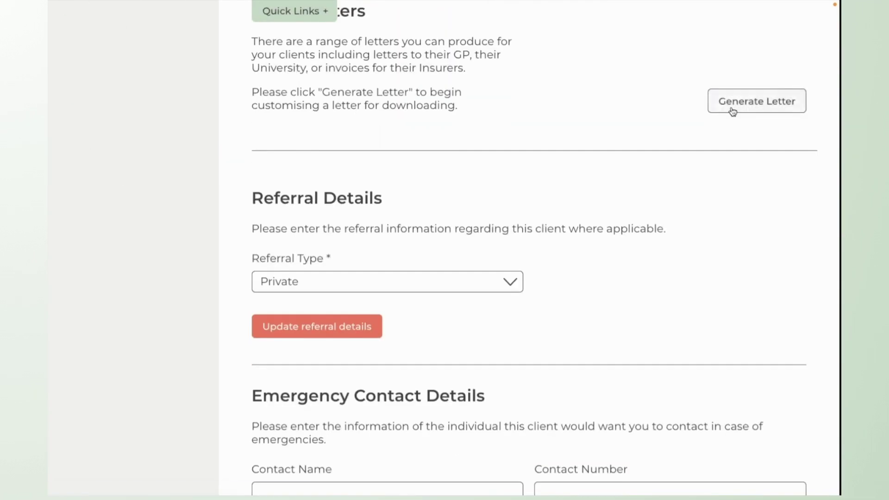
click(732, 111)
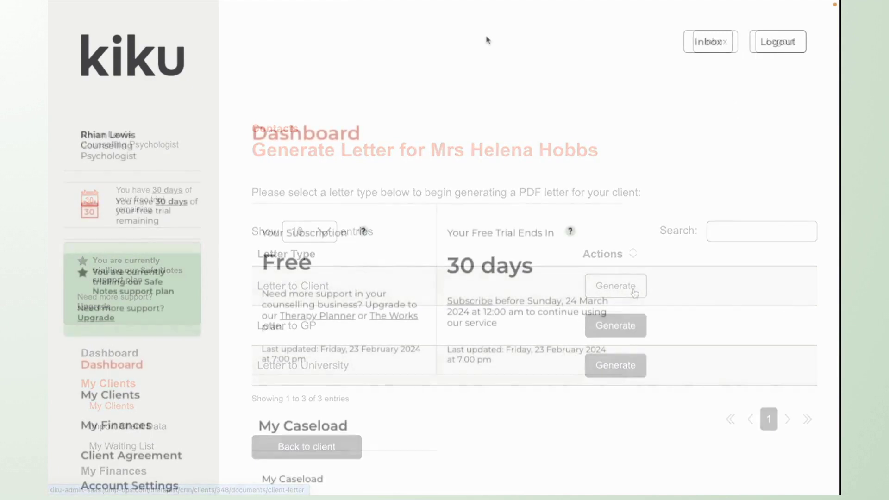